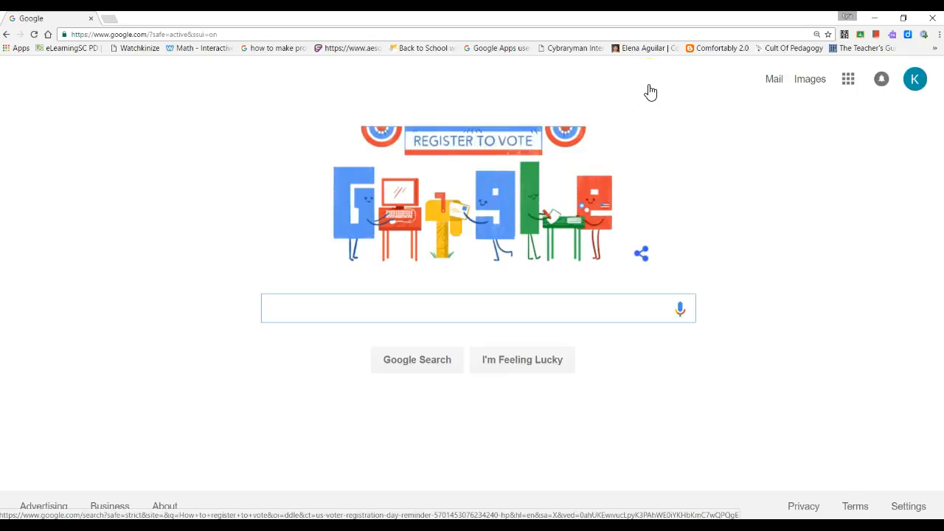
pyautogui.click(240, 33)
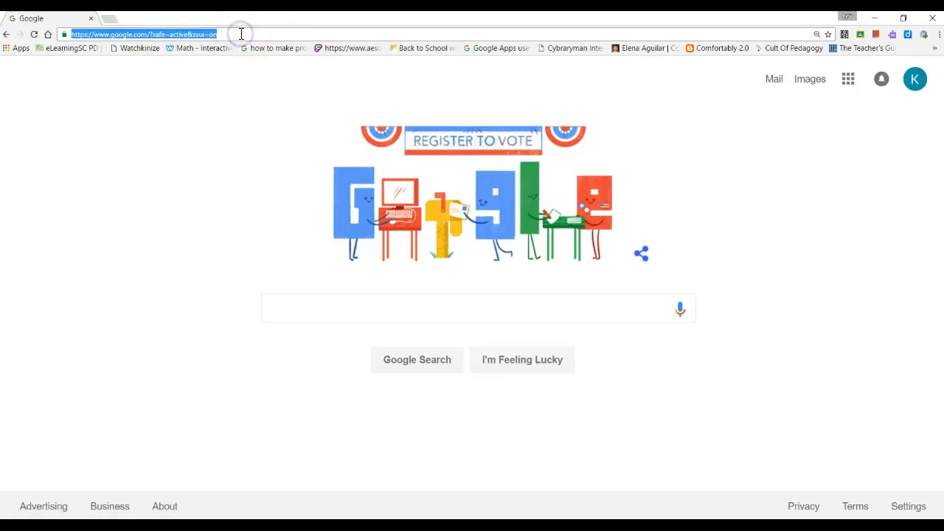
pyautogui.write('www.')
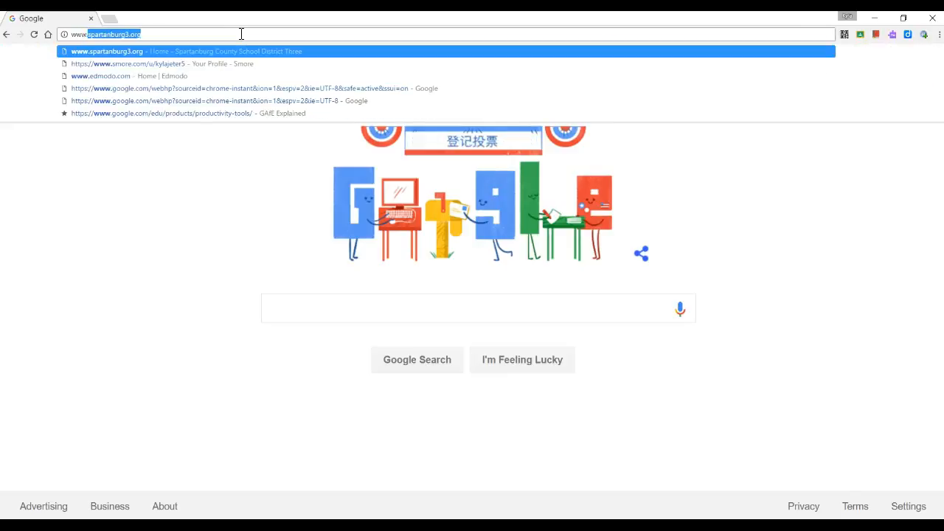
pyautogui.write('symbalooedu.com')
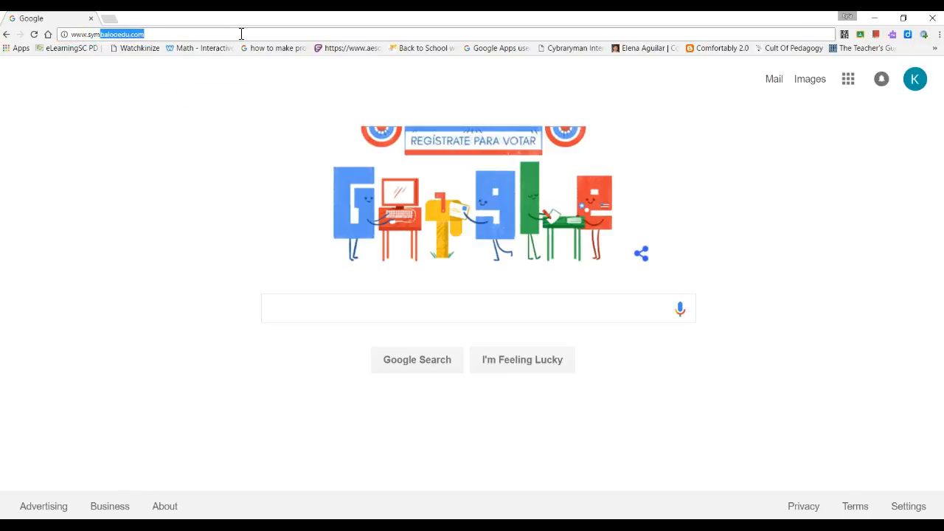
pyautogui.press('Return')
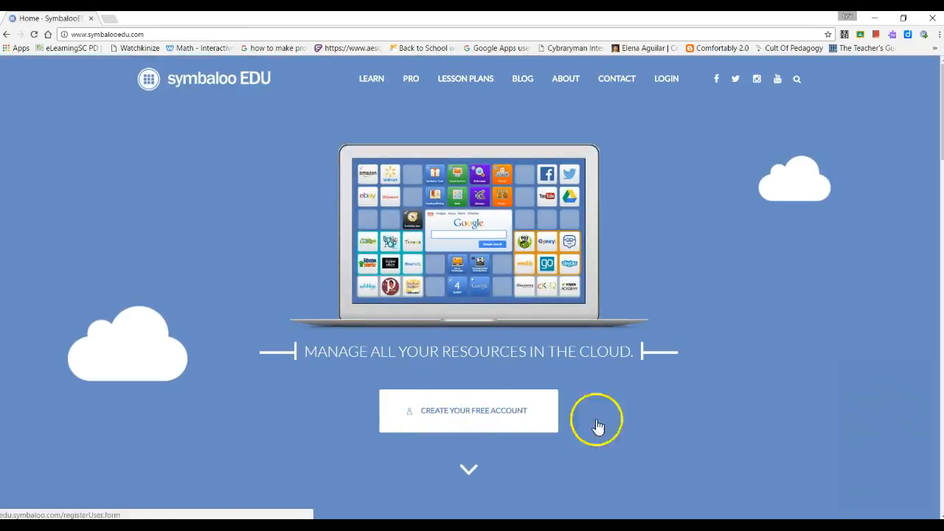
# Log in through Account Login with the saved teacher e-mail and the account password.
pyautogui.click(663, 79)
pyautogui.click(680, 126)
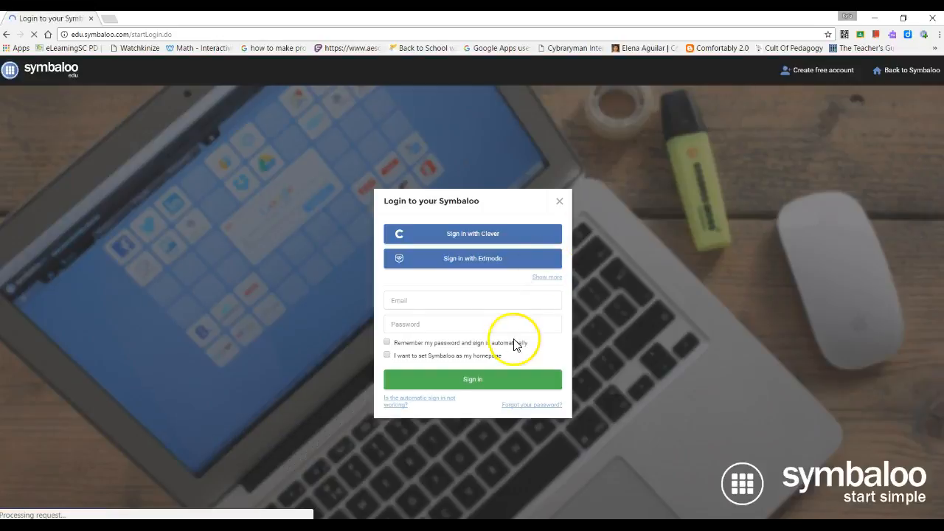
pyautogui.click(508, 296)
pyautogui.write('kj')
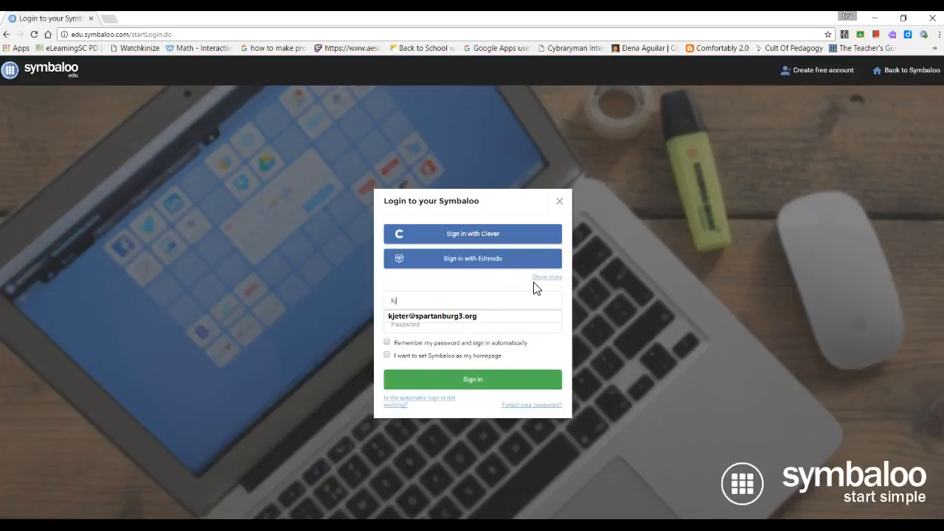
pyautogui.click(487, 314)
pyautogui.click(481, 326)
pyautogui.write('•')
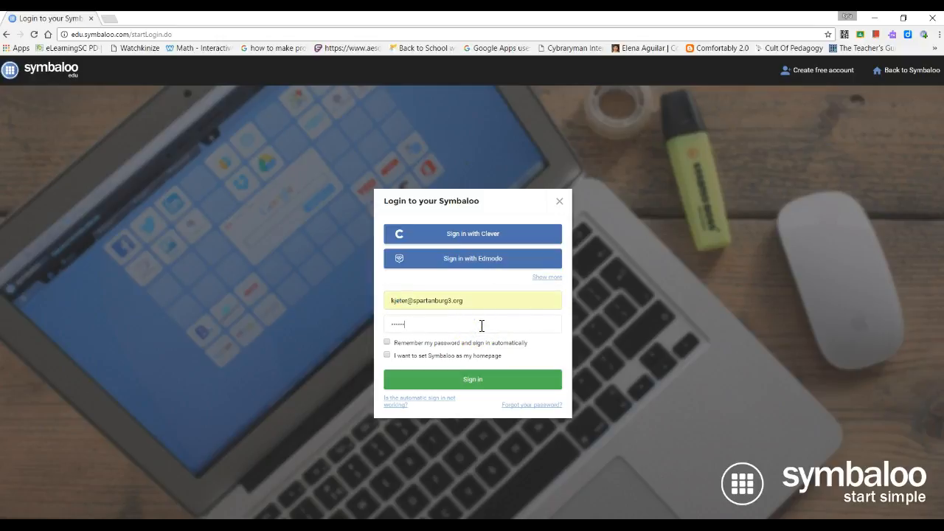
pyautogui.press('Return')
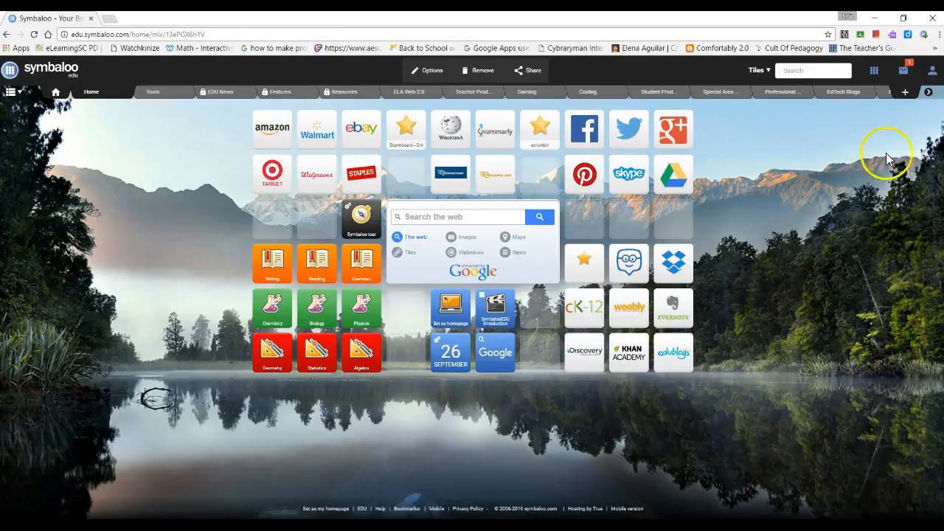
# Add an empty webmix called 'Sample Webmix2' from the + tab.
pyautogui.click(907, 94)
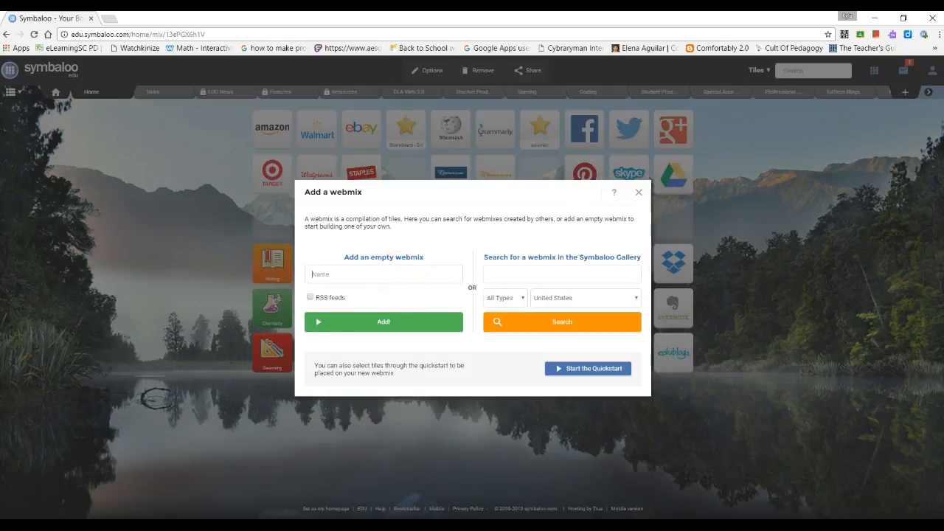
pyautogui.click(320, 273)
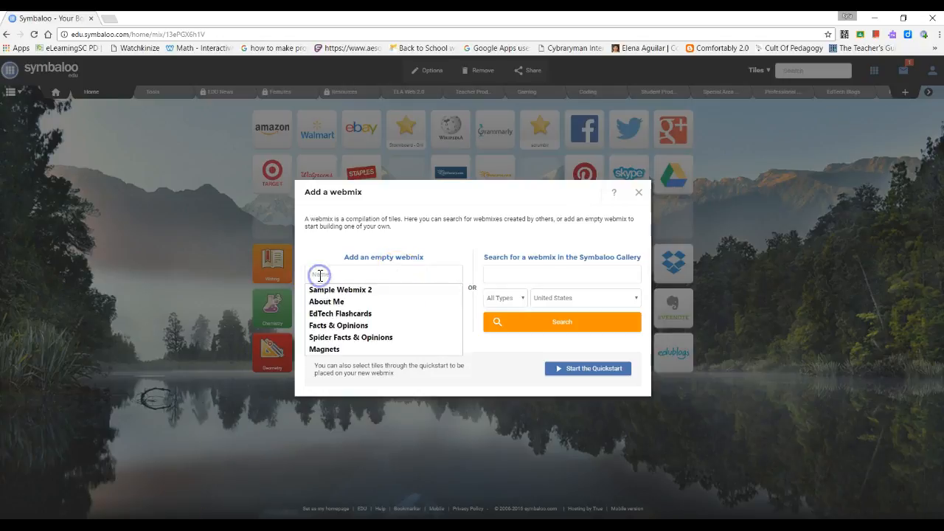
pyautogui.write('Sample ')
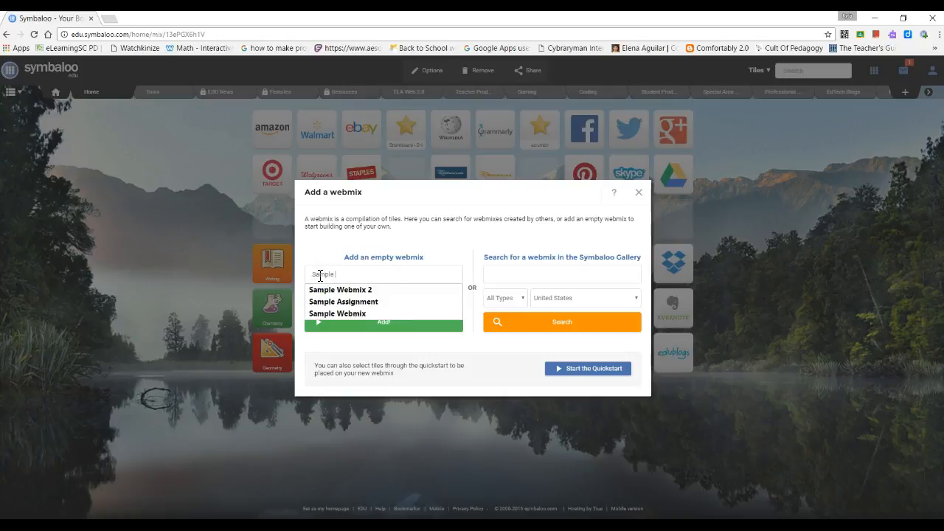
pyautogui.write('Webmi')
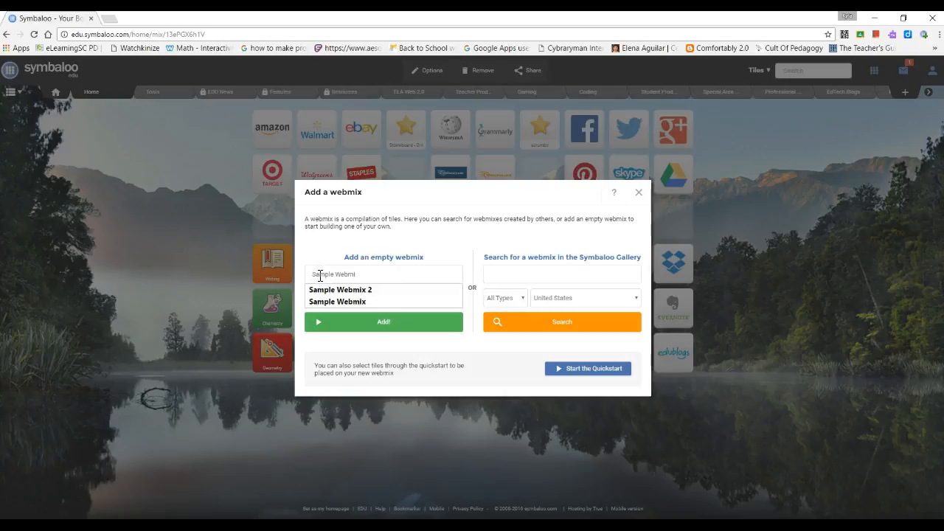
pyautogui.write('x2')
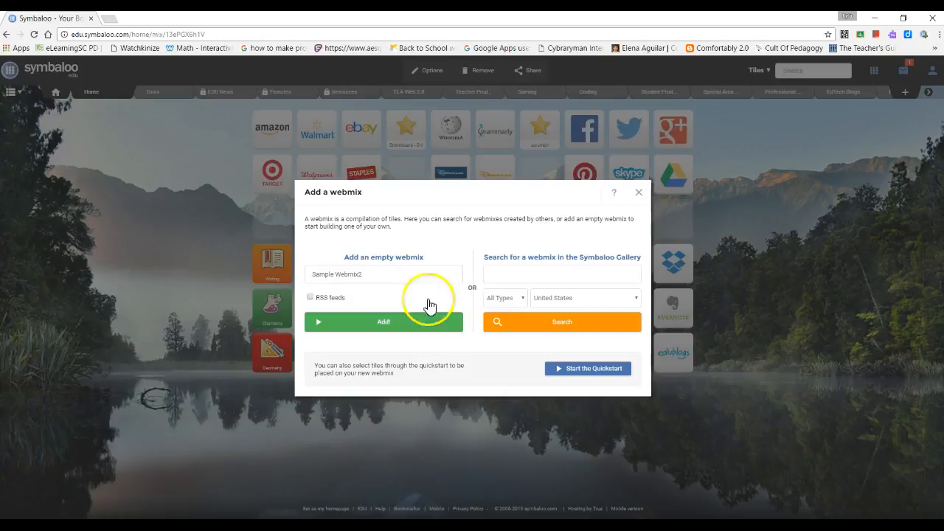
pyautogui.click(415, 324)
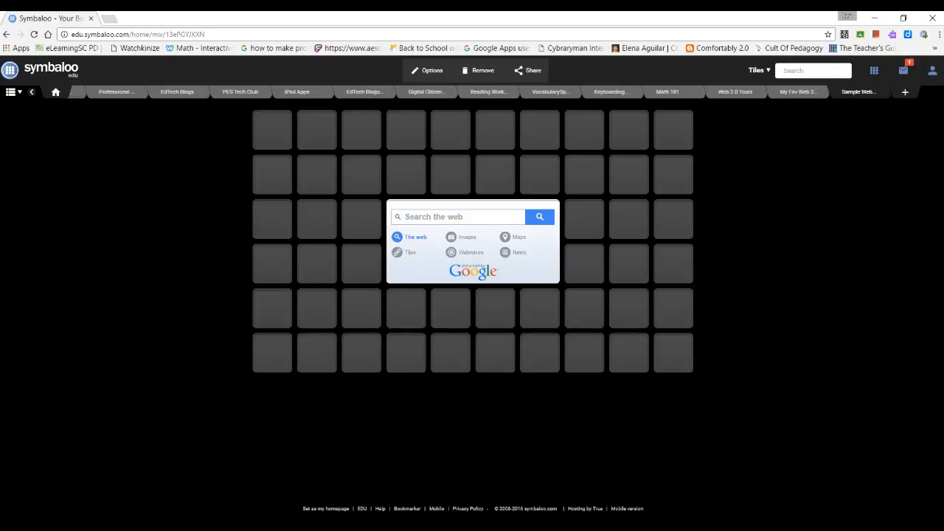
# Start a new custom tile in the top-left slot and review the Edit tile panel options.
pyautogui.click(281, 130)
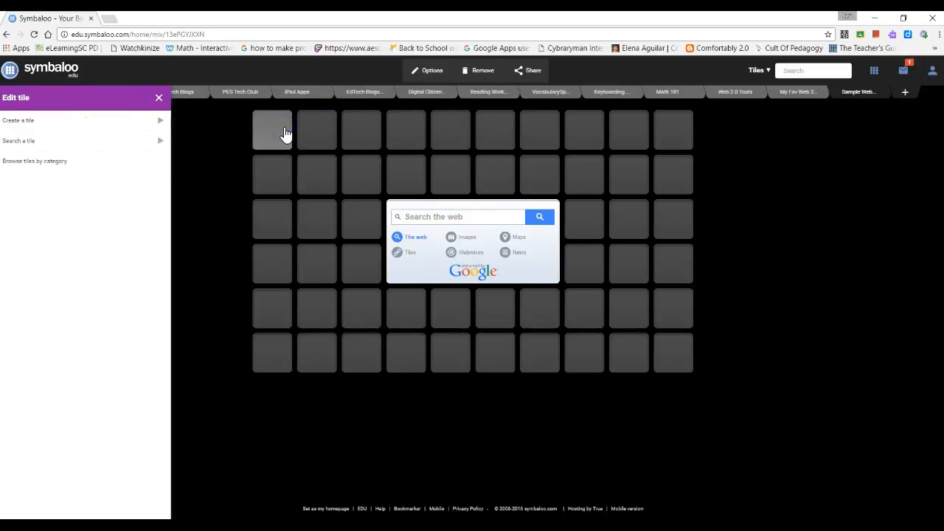
pyautogui.click(111, 166)
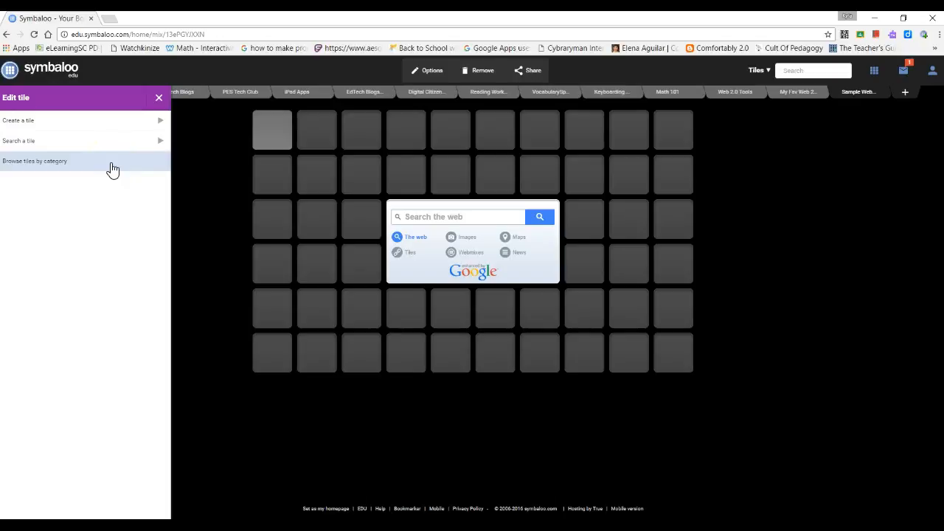
pyautogui.click(95, 196)
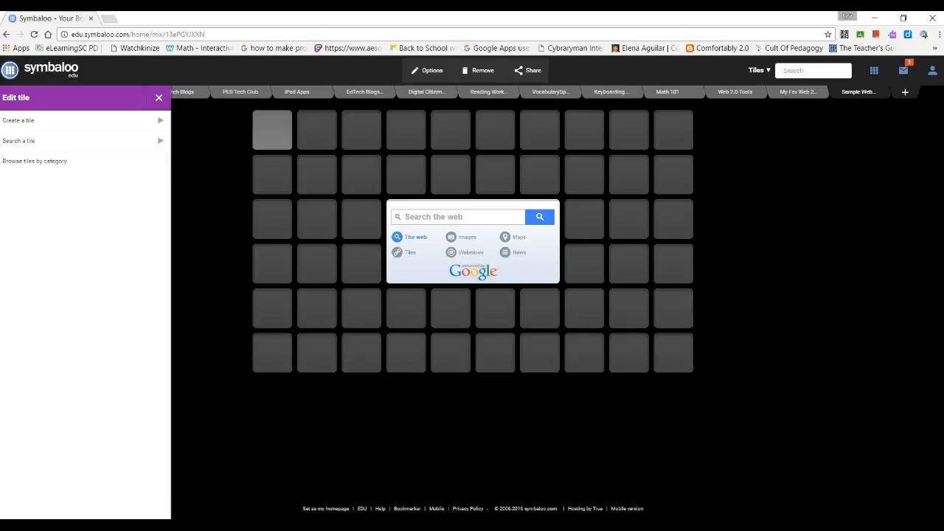
pyautogui.click(74, 128)
pyautogui.click(47, 206)
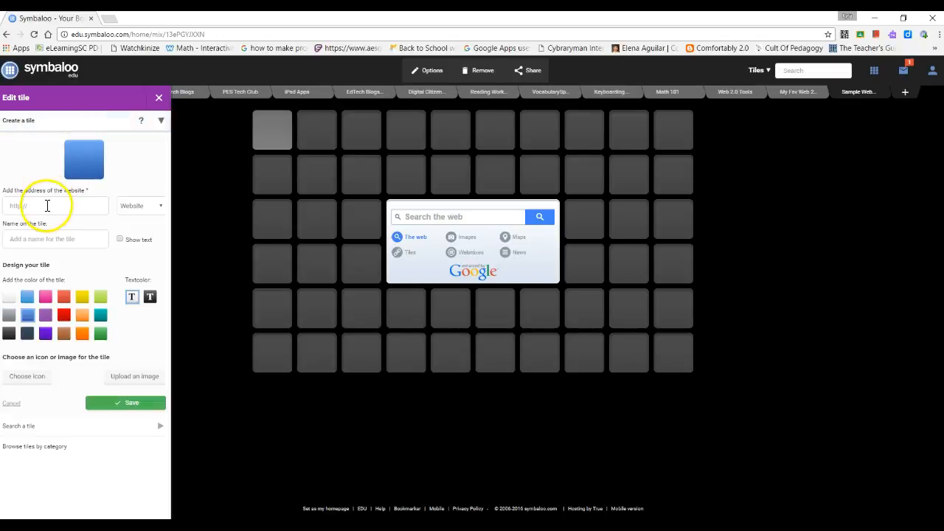
pyautogui.write('www.starfall.com')
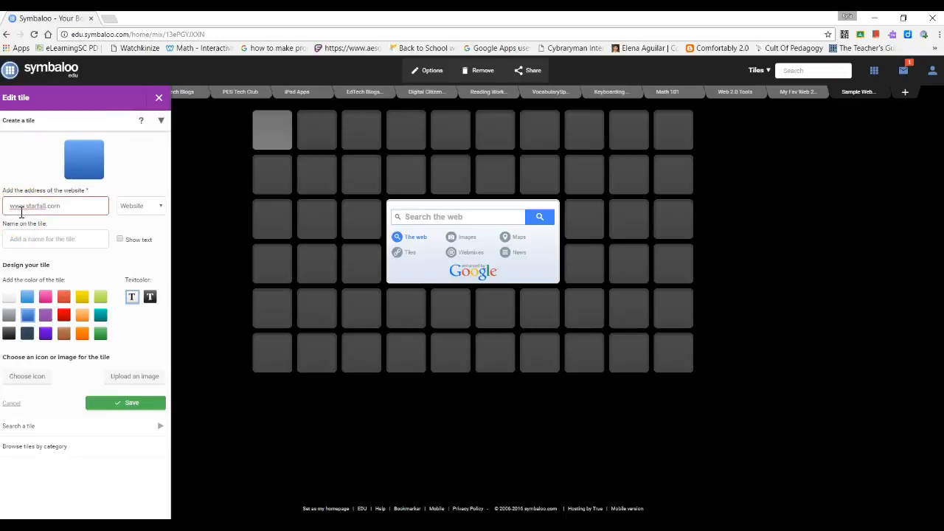
pyautogui.press('Tab')
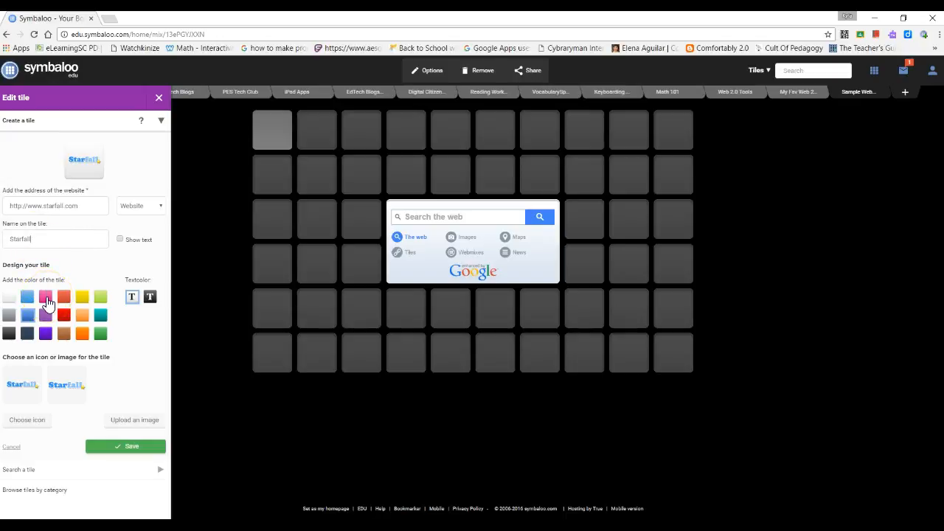
pyautogui.click(120, 240)
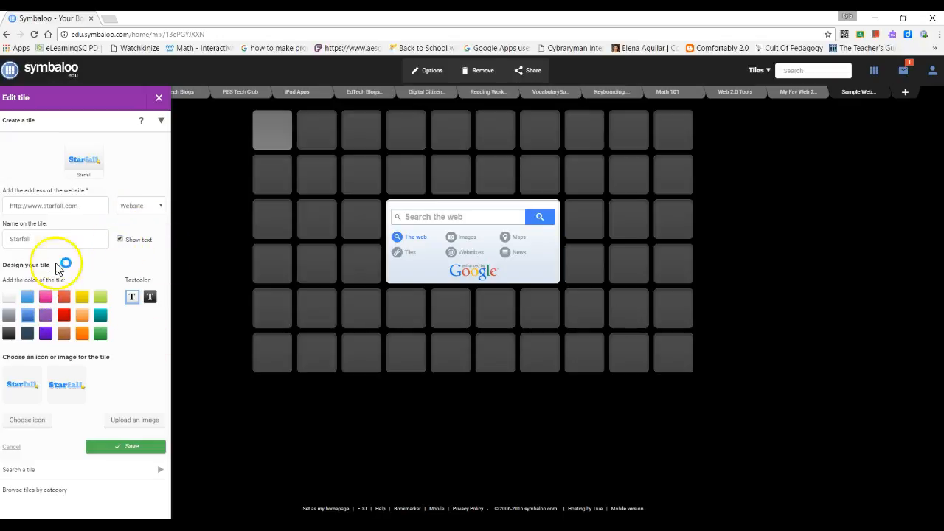
pyautogui.click(45, 297)
pyautogui.click(150, 297)
pyautogui.click(9, 333)
pyautogui.click(151, 297)
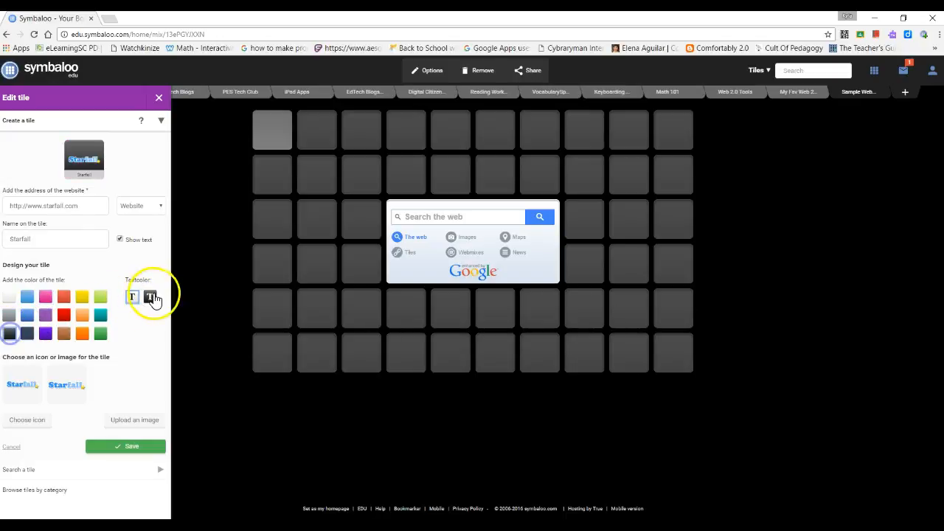
pyautogui.click(64, 316)
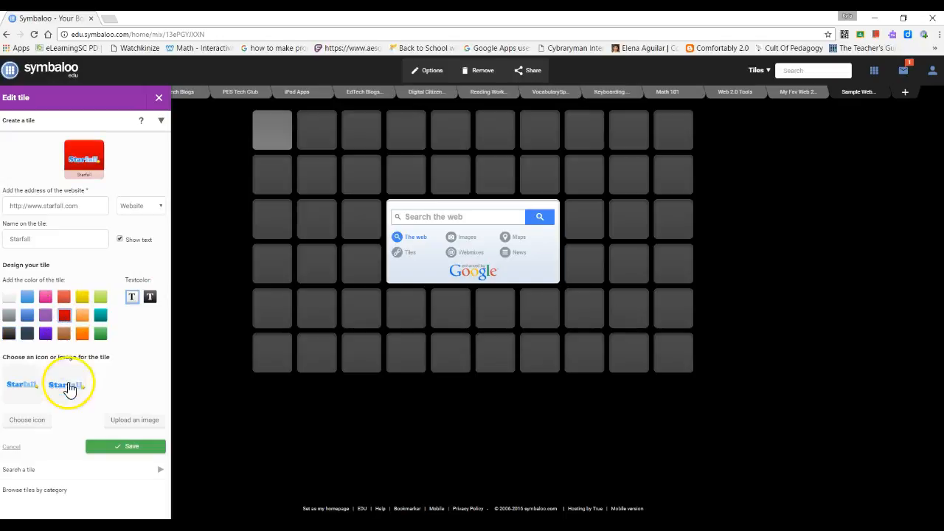
pyautogui.click(40, 424)
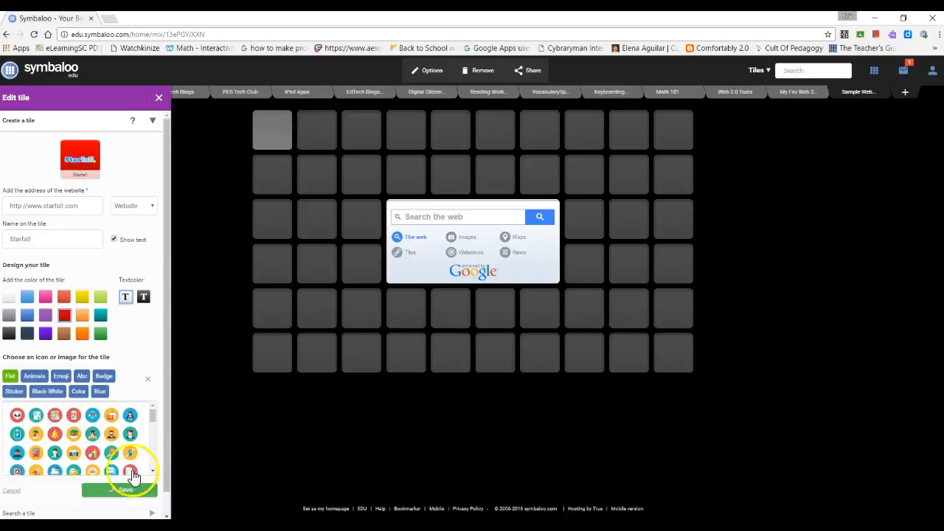
pyautogui.click(41, 440)
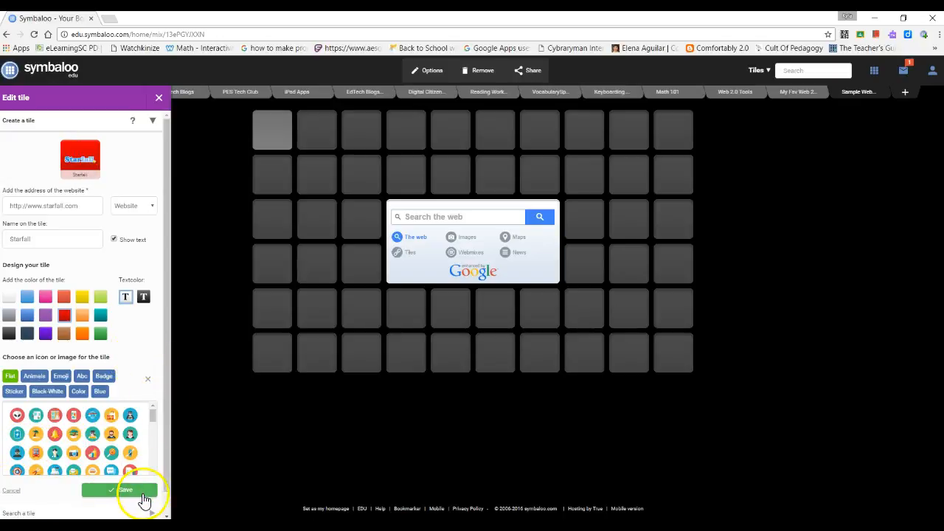
pyautogui.click(144, 501)
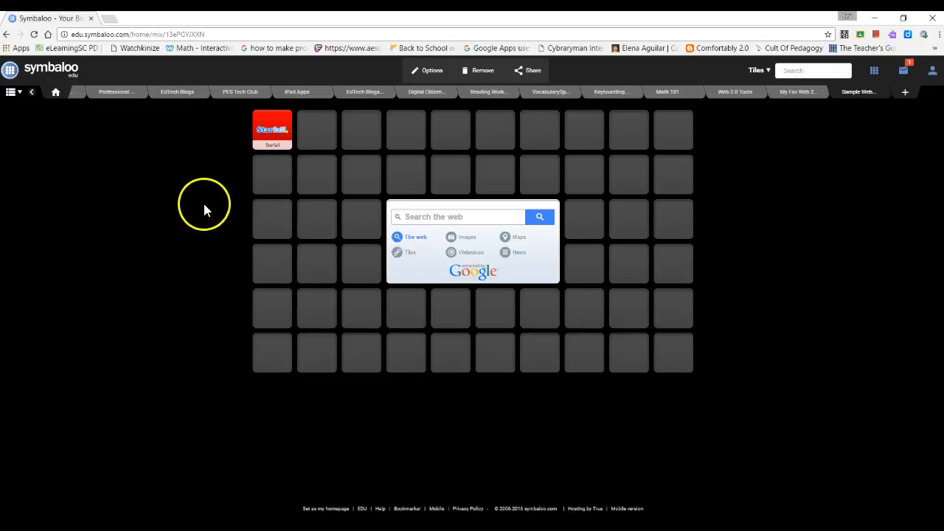
# Search the tile library for 'go noodle' and place the GoNoodle result in slot two.
pyautogui.moveTo(330, 144)
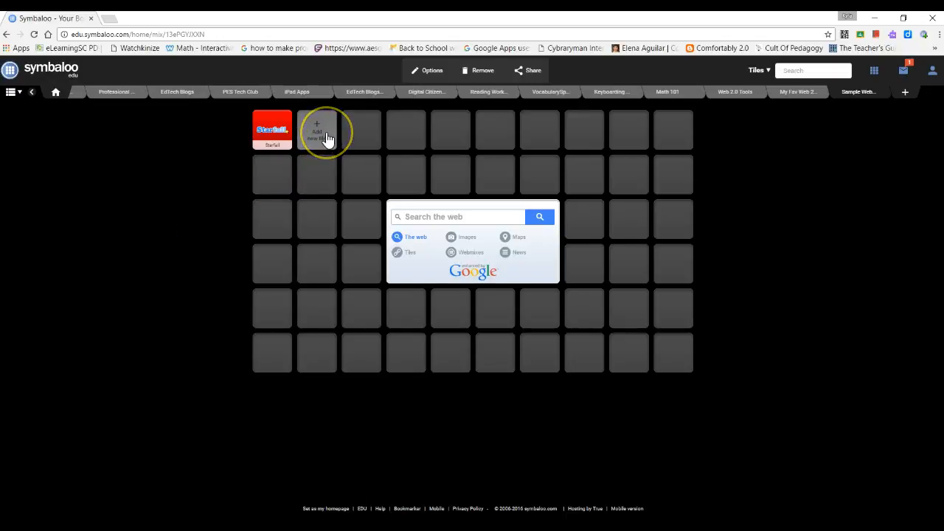
pyautogui.click(326, 139)
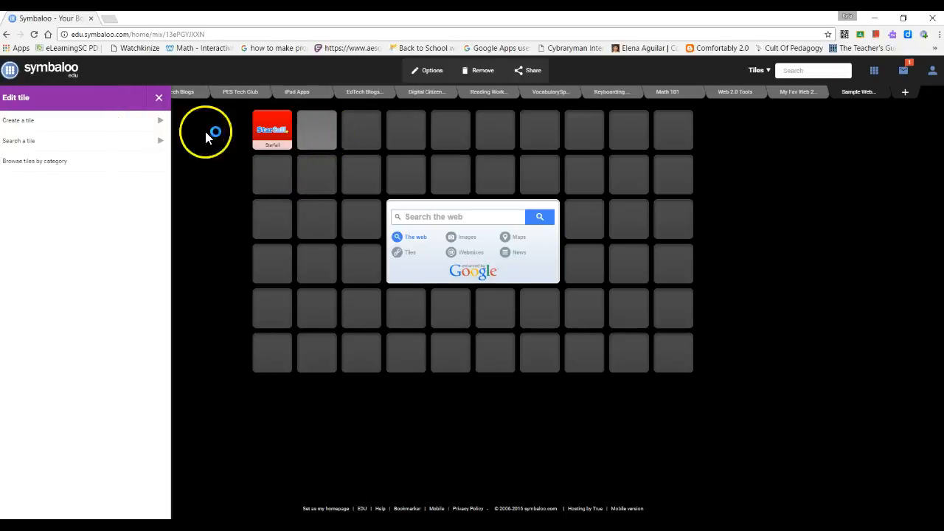
pyautogui.click(107, 145)
pyautogui.click(112, 172)
pyautogui.write('go')
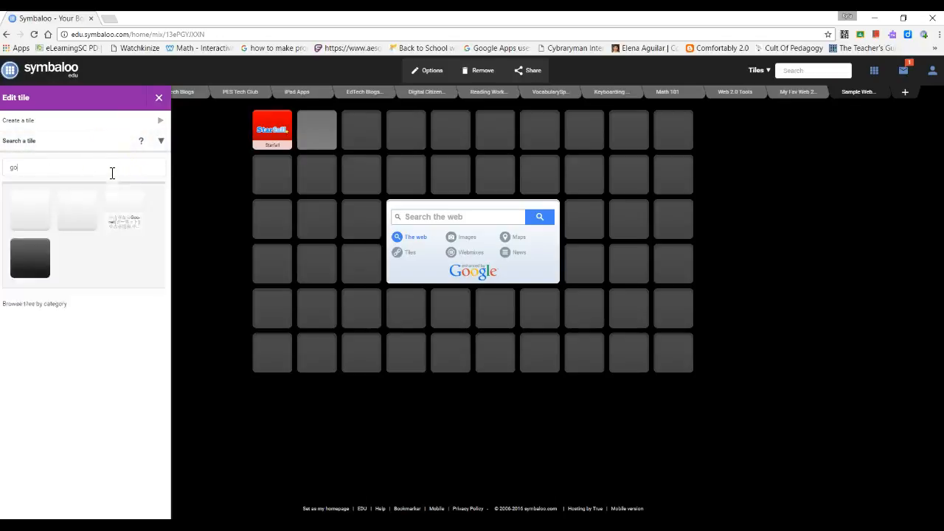
pyautogui.write(' noodle')
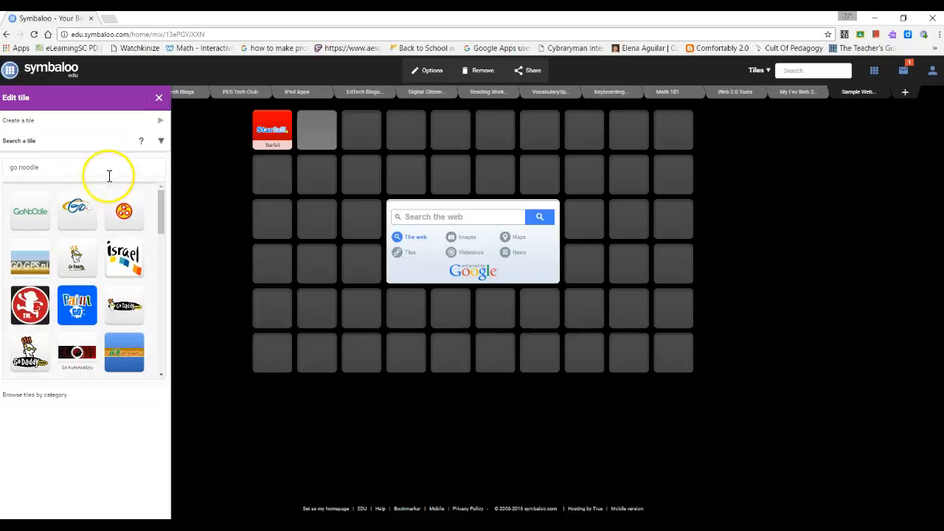
pyautogui.click(31, 213)
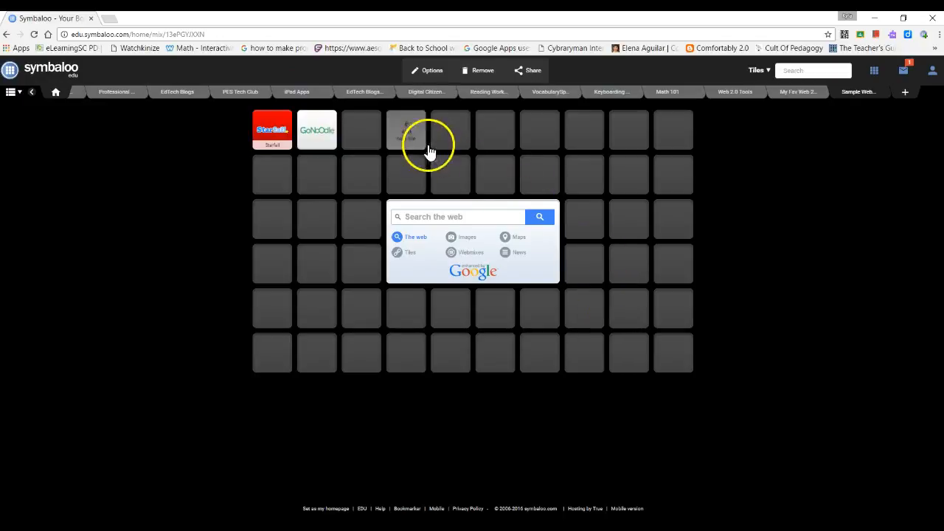
# Pick Khan Academy and Hooda Math from the Science category and add both tiles.
pyautogui.click(371, 139)
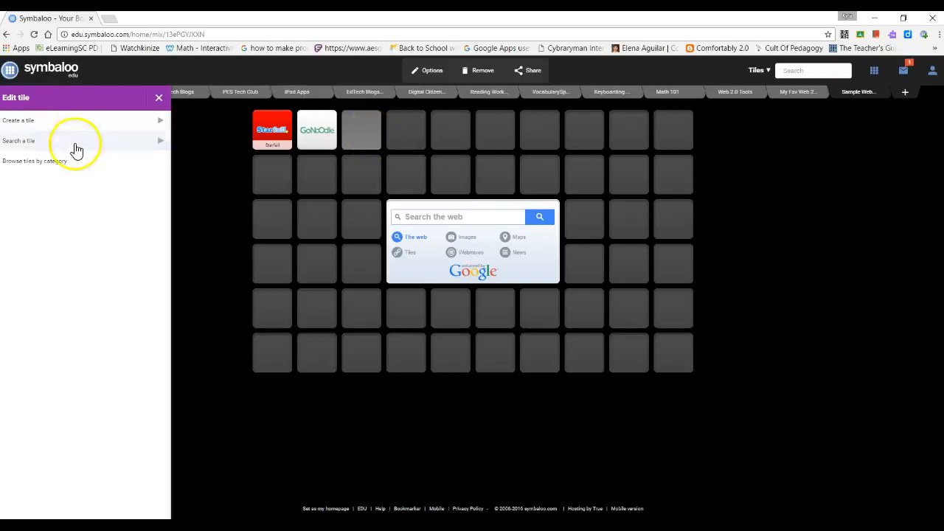
pyautogui.click(74, 162)
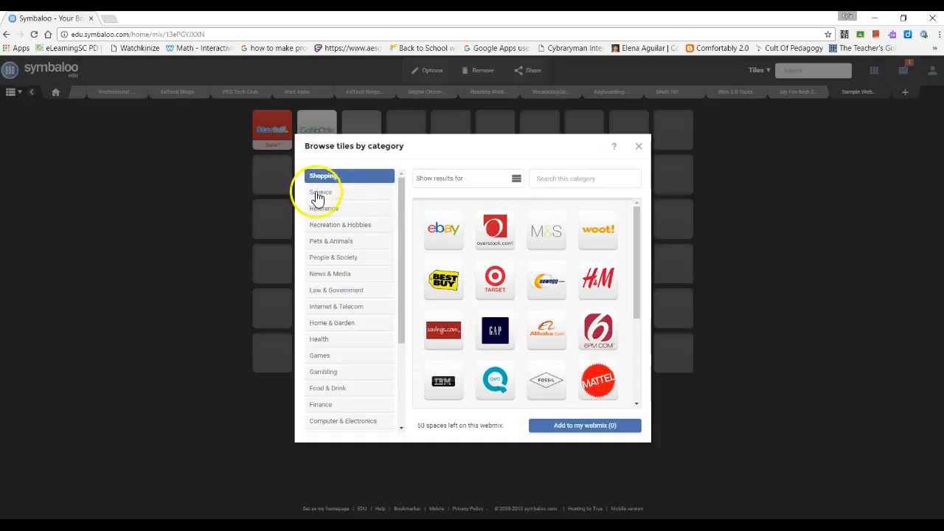
pyautogui.click(318, 195)
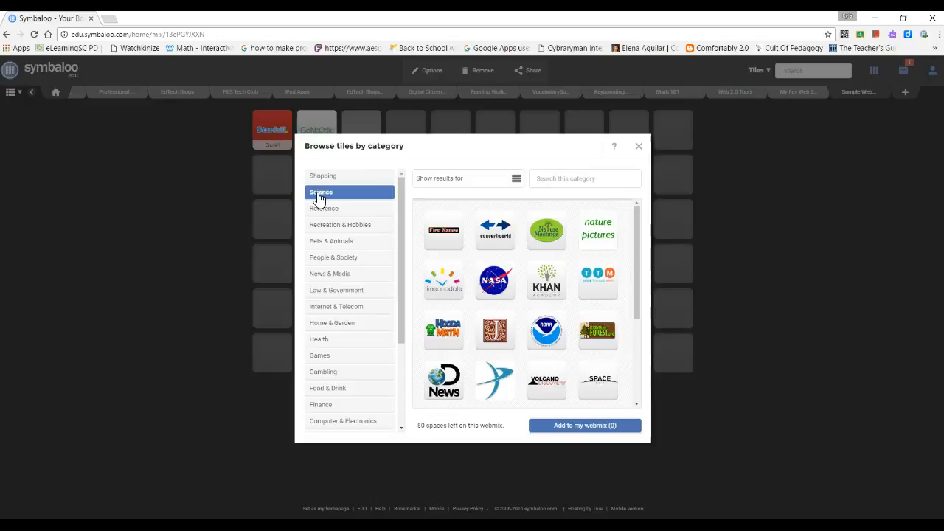
pyautogui.click(558, 287)
pyautogui.click(447, 334)
pyautogui.click(618, 426)
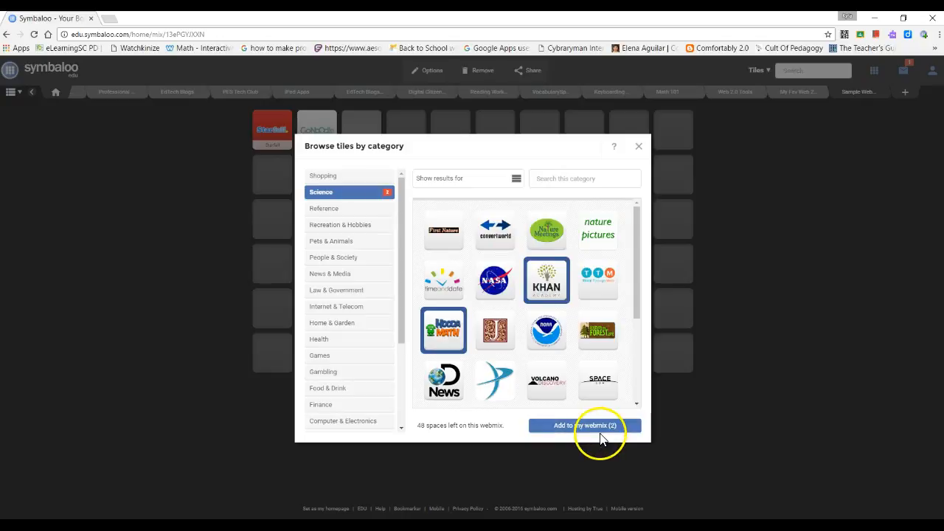
pyautogui.click(601, 430)
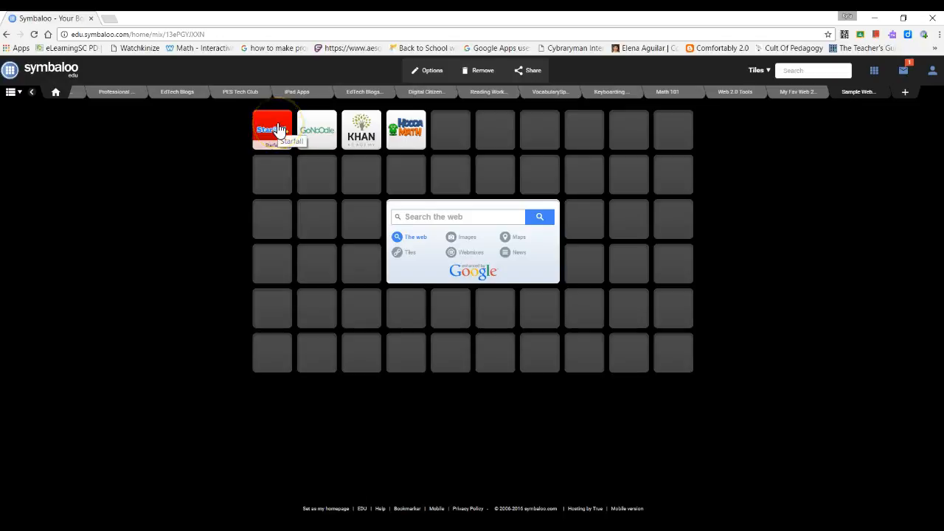
# Drag Khan Academy to cell 1, Starfall to cell 3, GoNoodle to cell 7, Hooda Math below Starfall.
pyautogui.moveTo(274, 131); pyautogui.dragTo(272, 174)
pyautogui.moveTo(321, 146); pyautogui.dragTo(541, 141)
pyautogui.moveTo(369, 149); pyautogui.dragTo(273, 151)
pyautogui.moveTo(411, 139); pyautogui.dragTo(367, 183)
pyautogui.moveTo(283, 176); pyautogui.dragTo(371, 131)
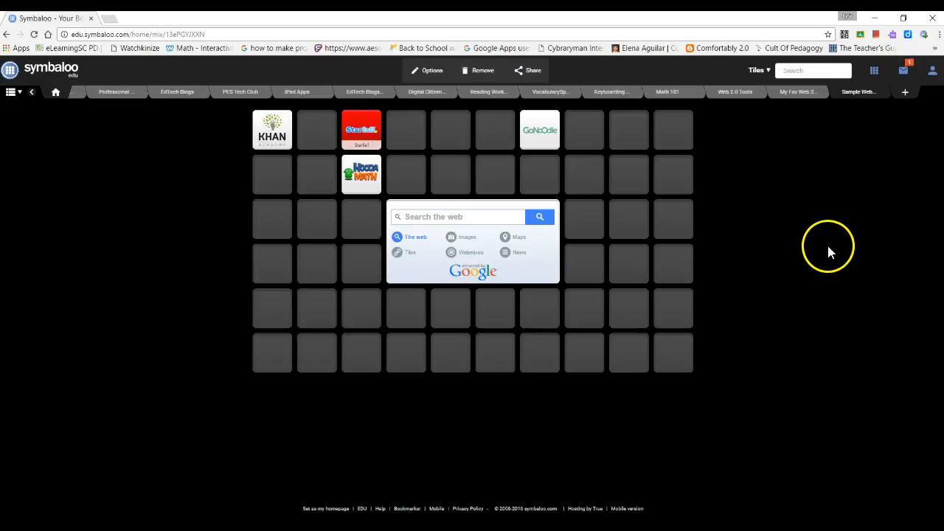
# Edit the GoNoodle tile to show its text and use the yellow colour, then save.
pyautogui.rightClick(547, 143)
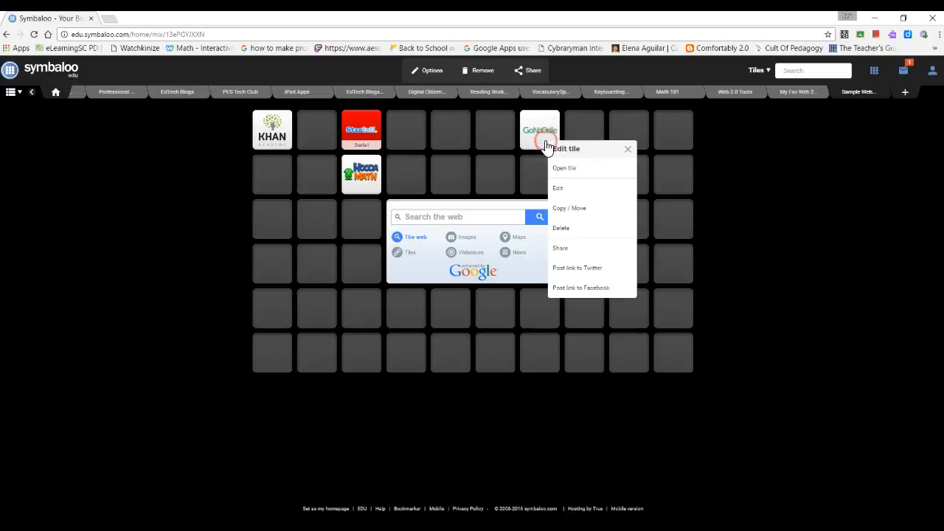
pyautogui.click(561, 189)
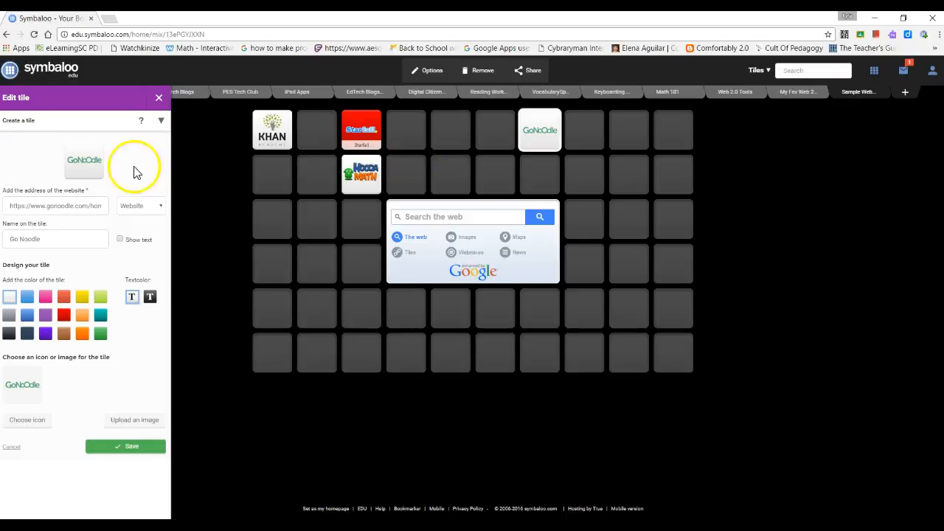
pyautogui.click(120, 240)
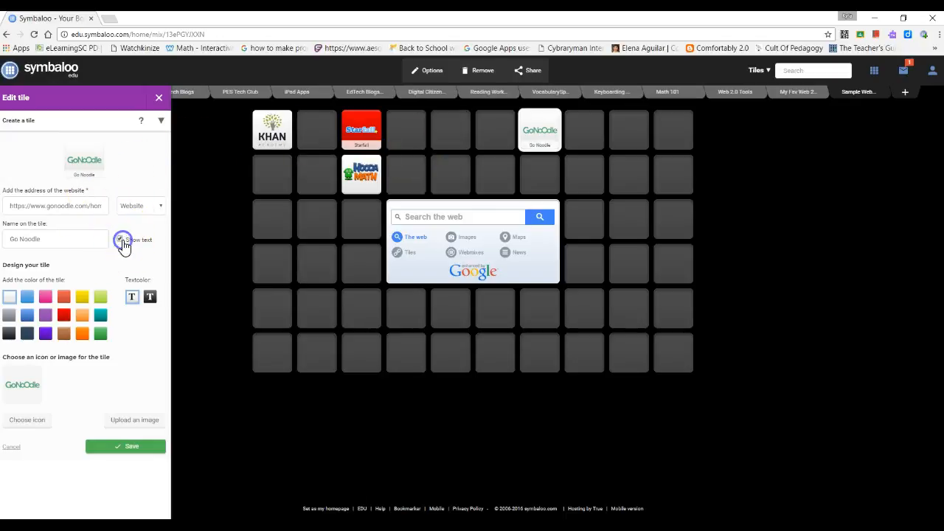
pyautogui.click(82, 296)
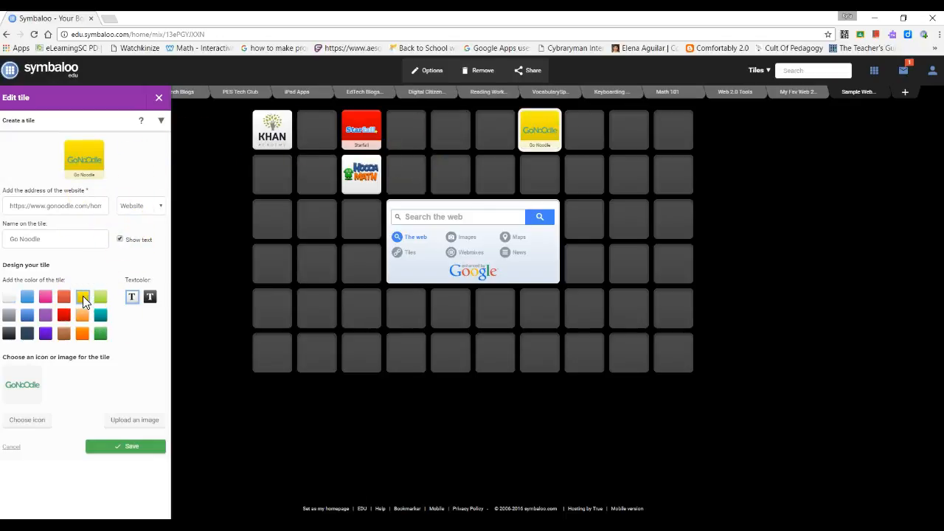
pyautogui.click(133, 448)
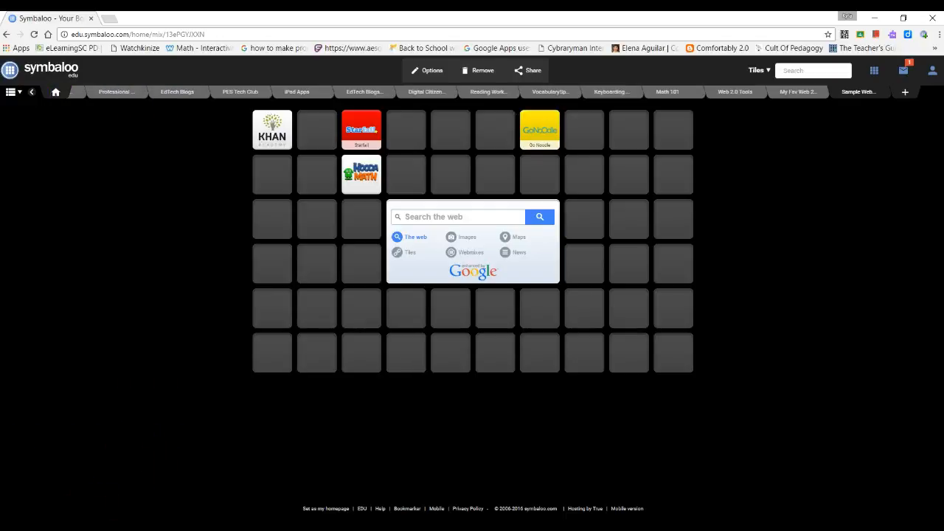
pyautogui.rightClick(275, 137)
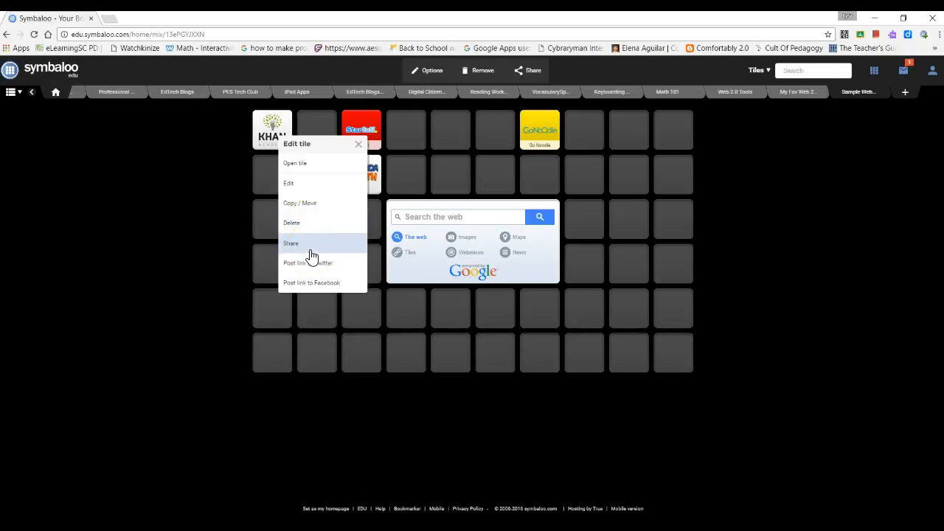
pyautogui.click(359, 144)
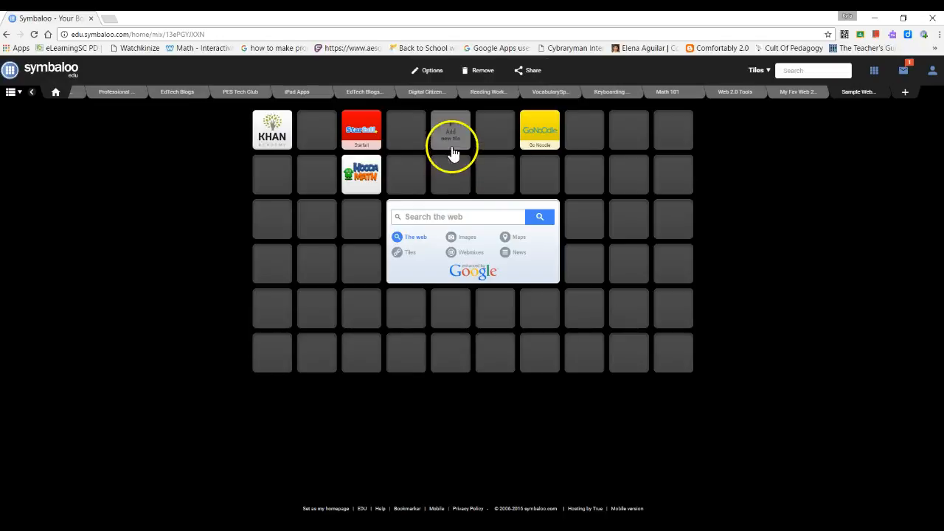
# Open the Edit webmix panel via Options and look over its wallpaper, icon and size settings.
pyautogui.click(434, 73)
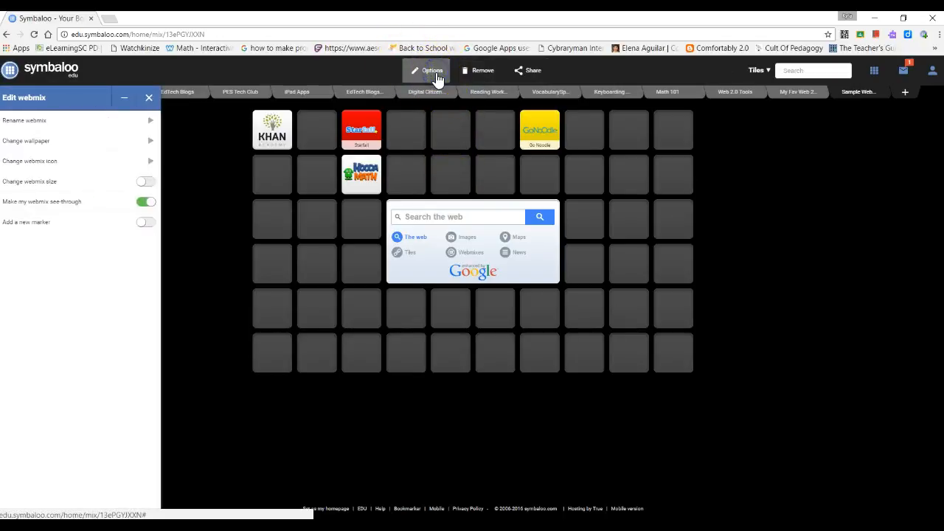
pyautogui.click(25, 148)
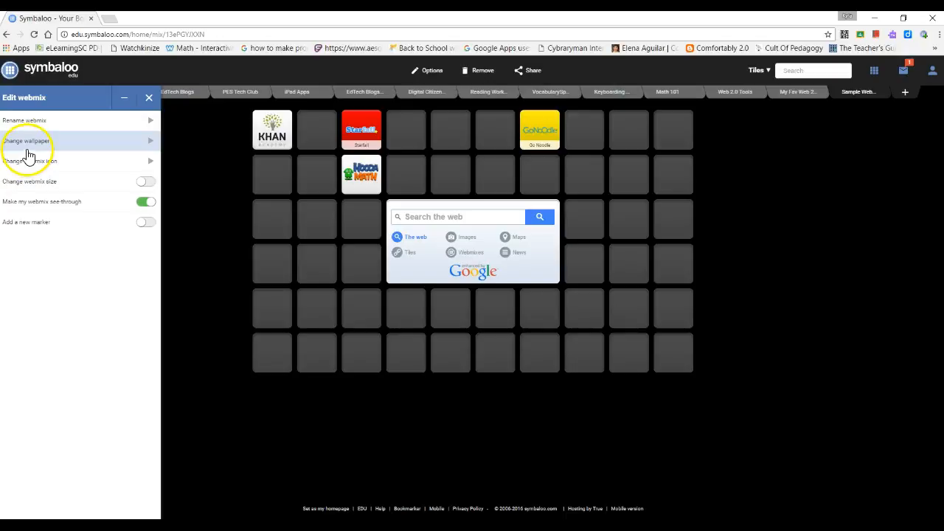
pyautogui.click(37, 187)
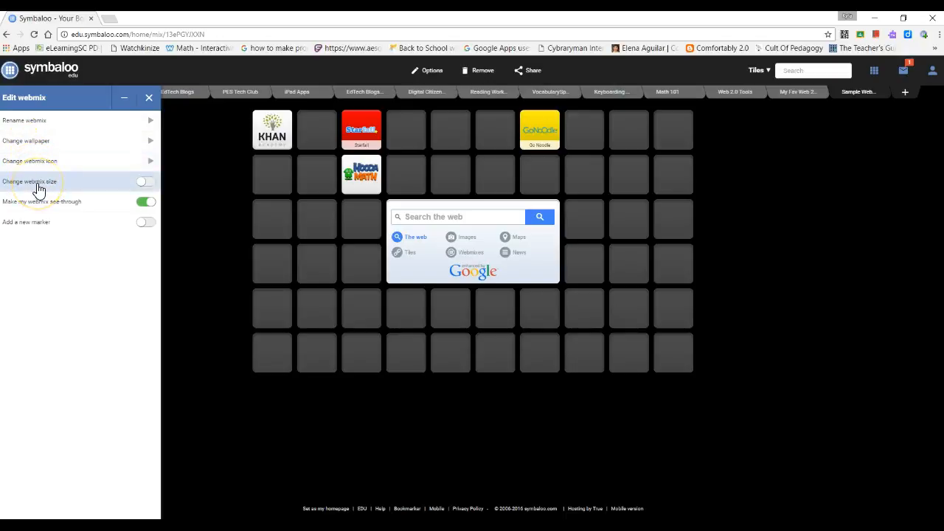
pyautogui.click(47, 208)
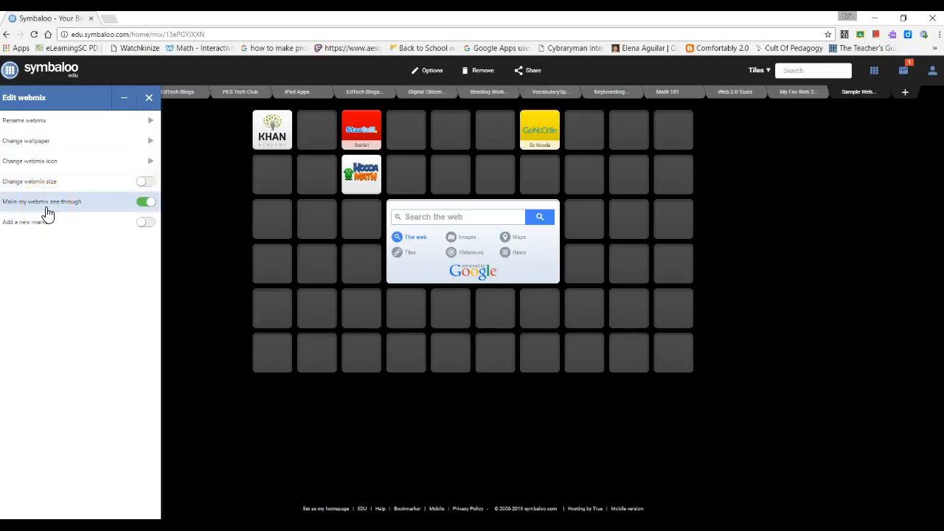
# Choose the beach wallpaper over the winter tree, then close the Edit webmix panel.
pyautogui.click(29, 140)
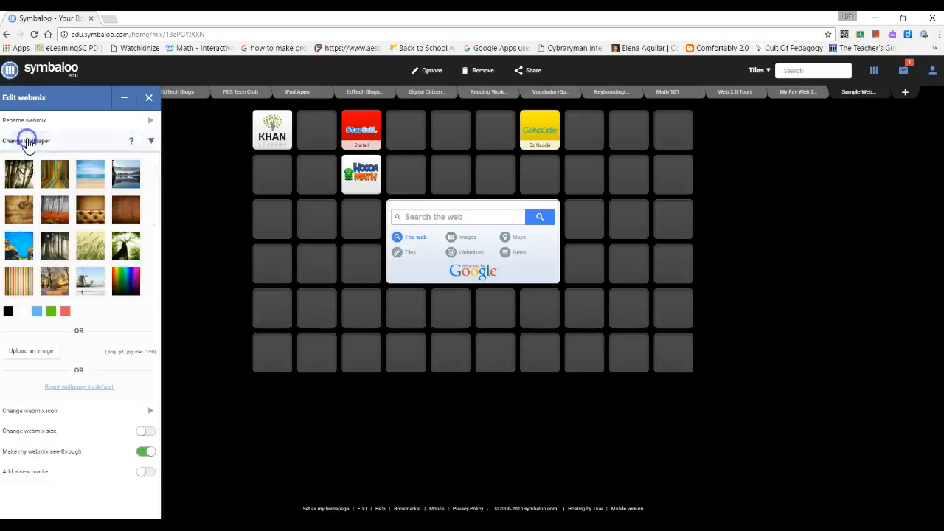
pyautogui.click(52, 282)
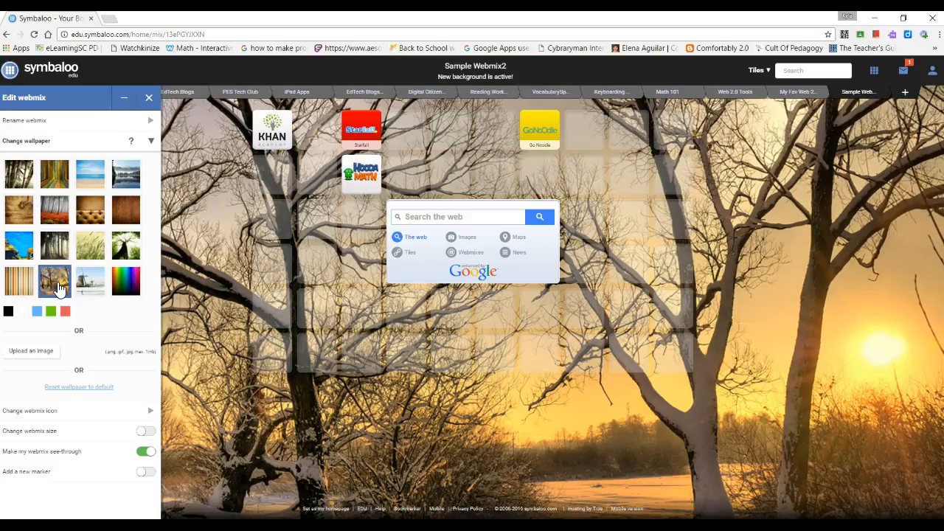
pyautogui.click(88, 173)
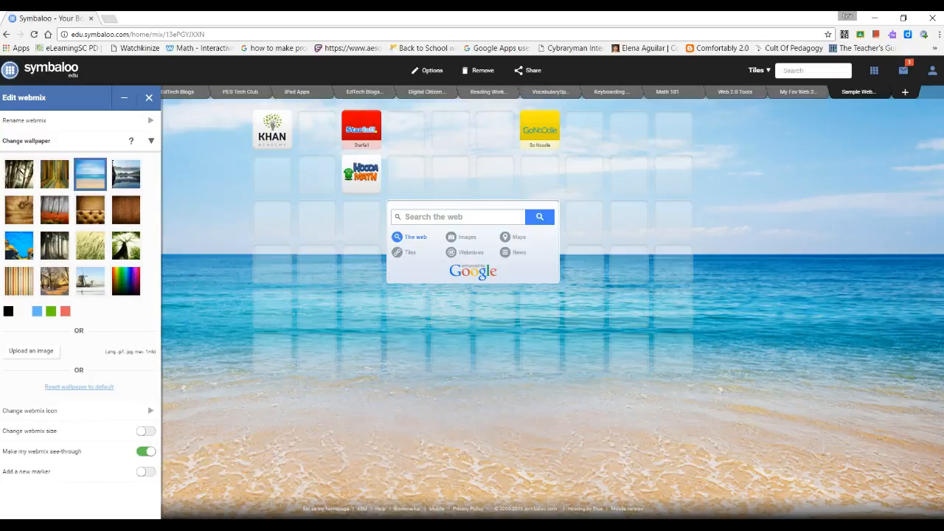
pyautogui.click(249, 375)
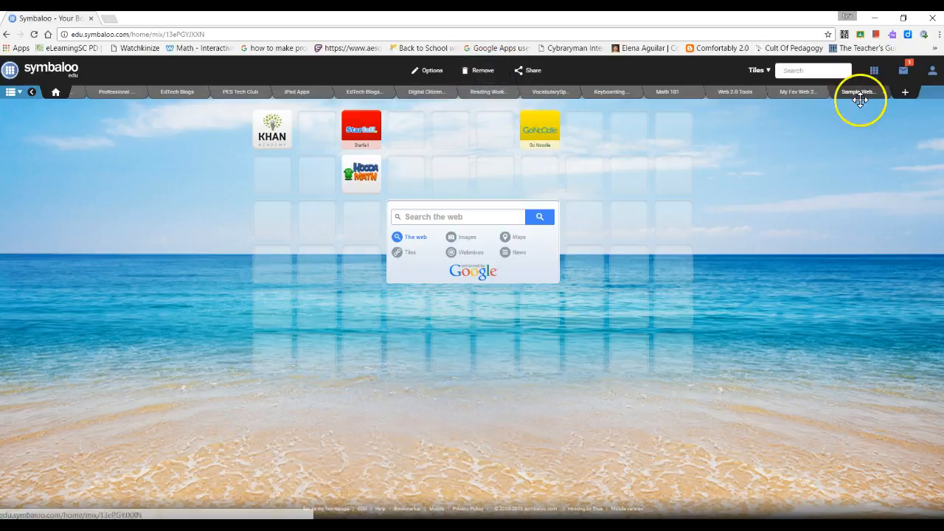
pyautogui.click(489, 71)
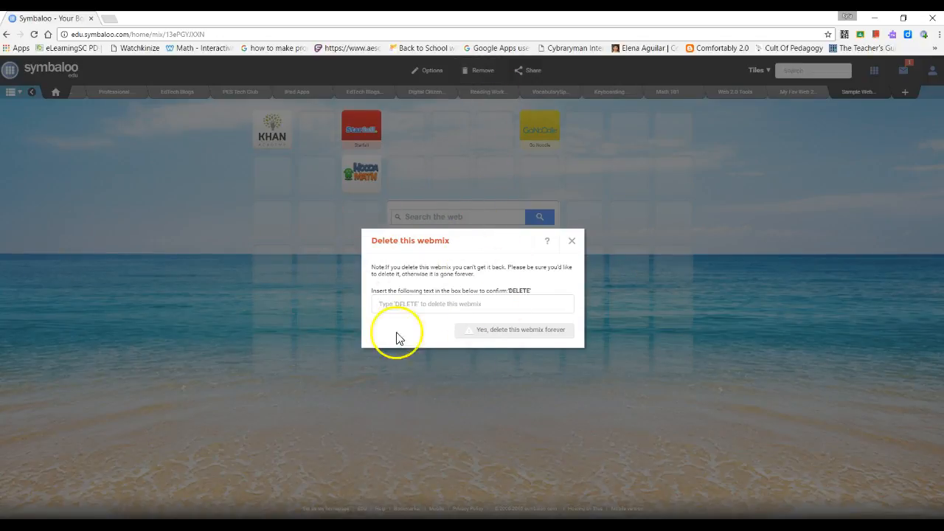
pyautogui.click(572, 243)
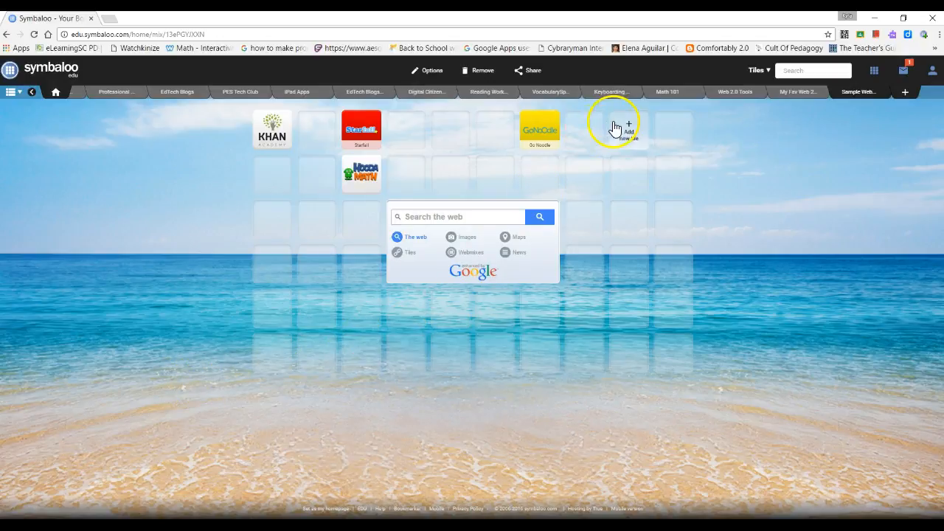
# Add the description 'Sample Webmix' and share the webmix publicly, then close the dialog.
pyautogui.click(529, 75)
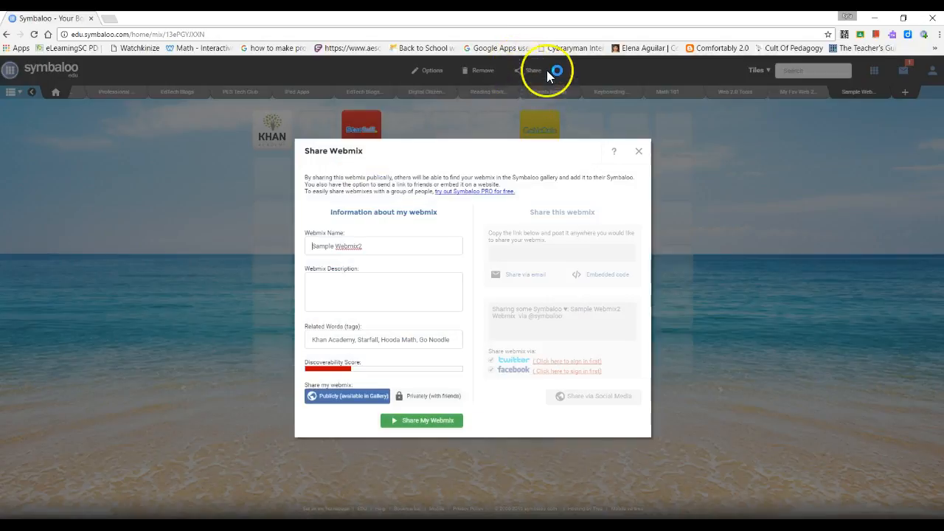
pyautogui.click(372, 245)
pyautogui.click(374, 288)
pyautogui.write('Sample Webmix')
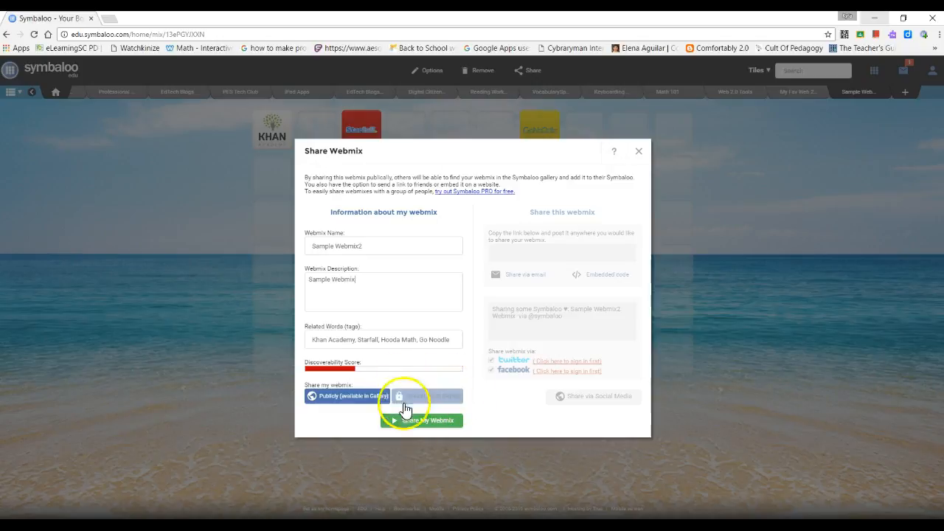
pyautogui.click(444, 423)
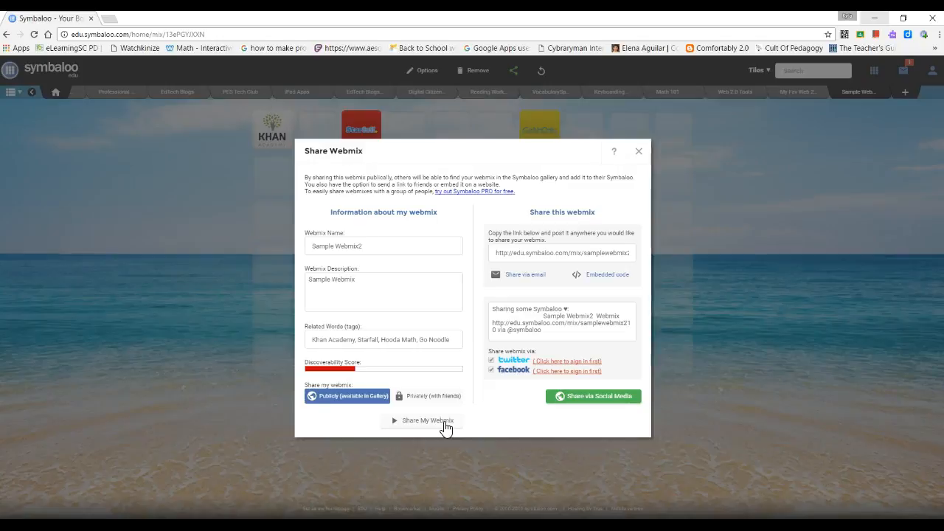
pyautogui.click(382, 421)
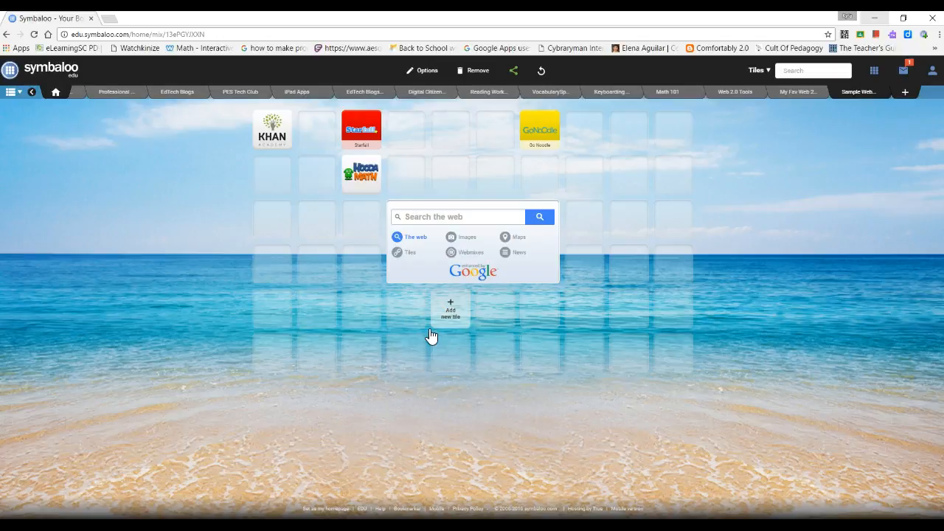
# Use Update webmix in the green share panel to refresh the published Sample Webmix2.
pyautogui.click(514, 73)
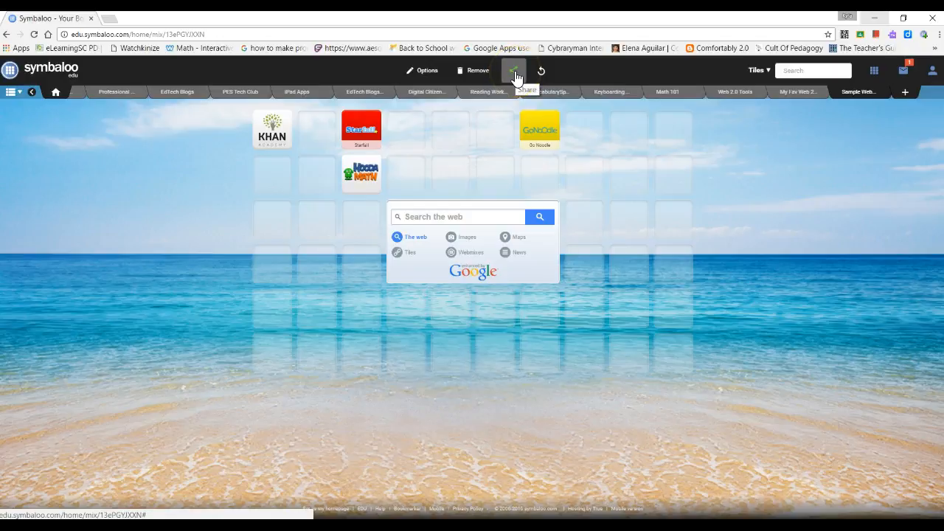
pyautogui.click(515, 73)
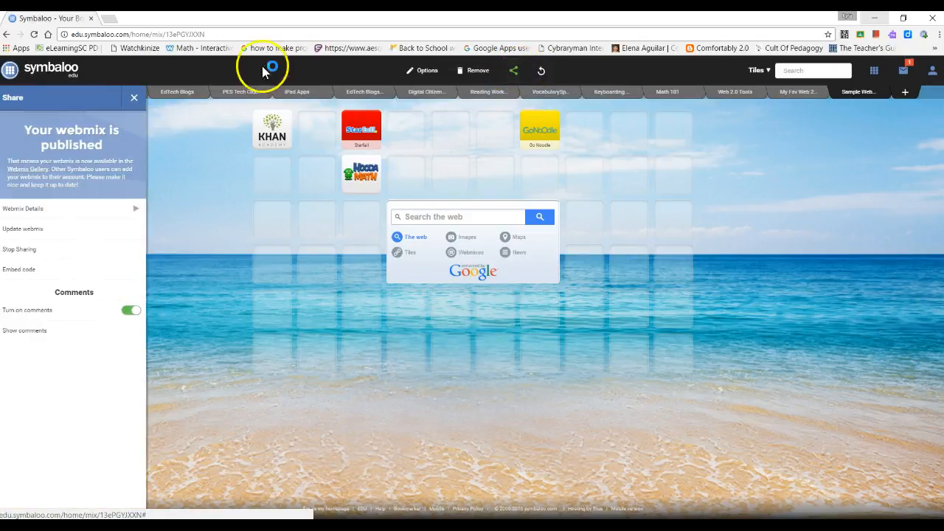
pyautogui.click(31, 229)
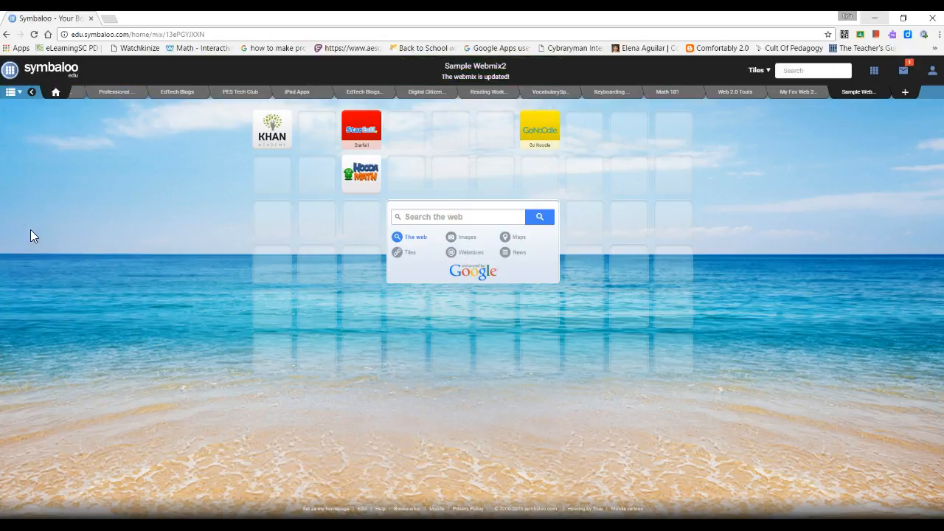